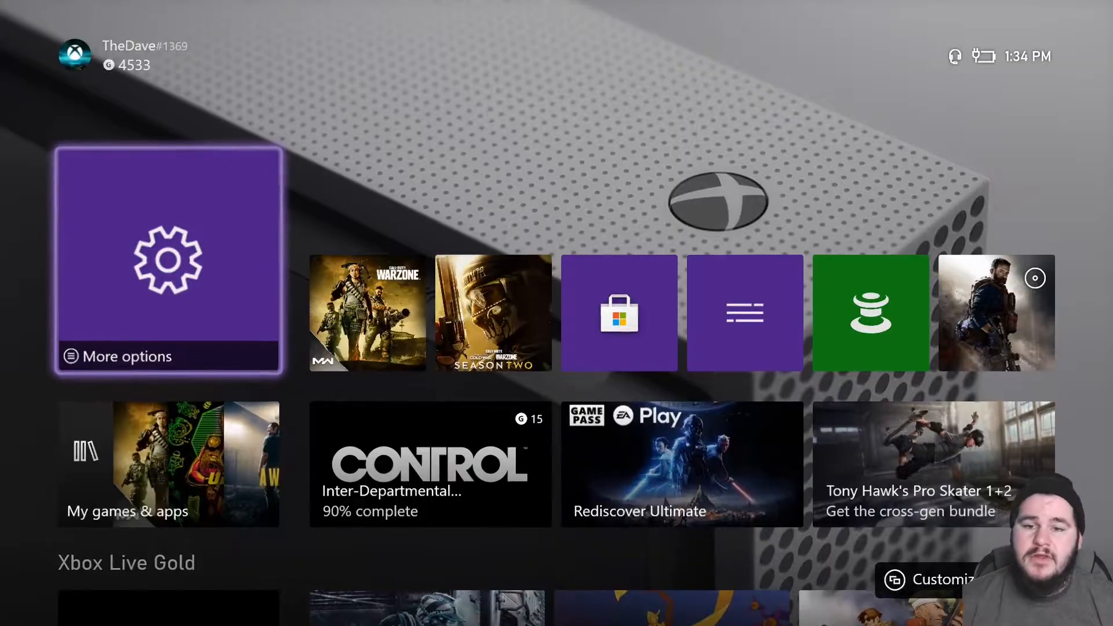
# Reach the Video fidelity & overscan settings under TV & display options
pyautogui.press('Down')
pyautogui.press('Return')
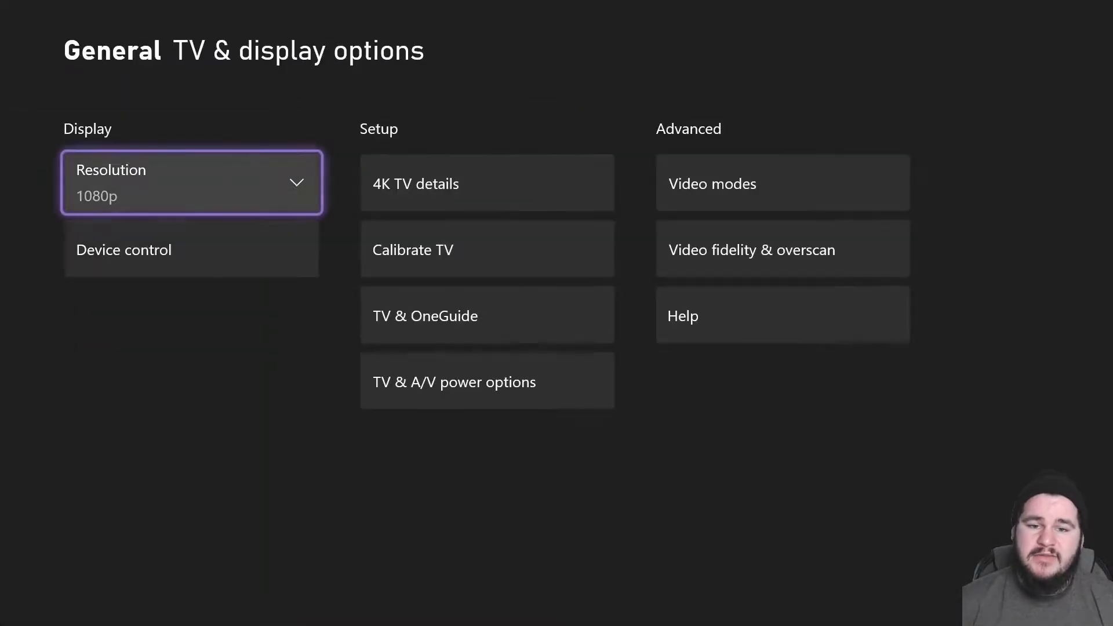
pyautogui.press('Right')
pyautogui.press('Right')
pyautogui.press('Down')
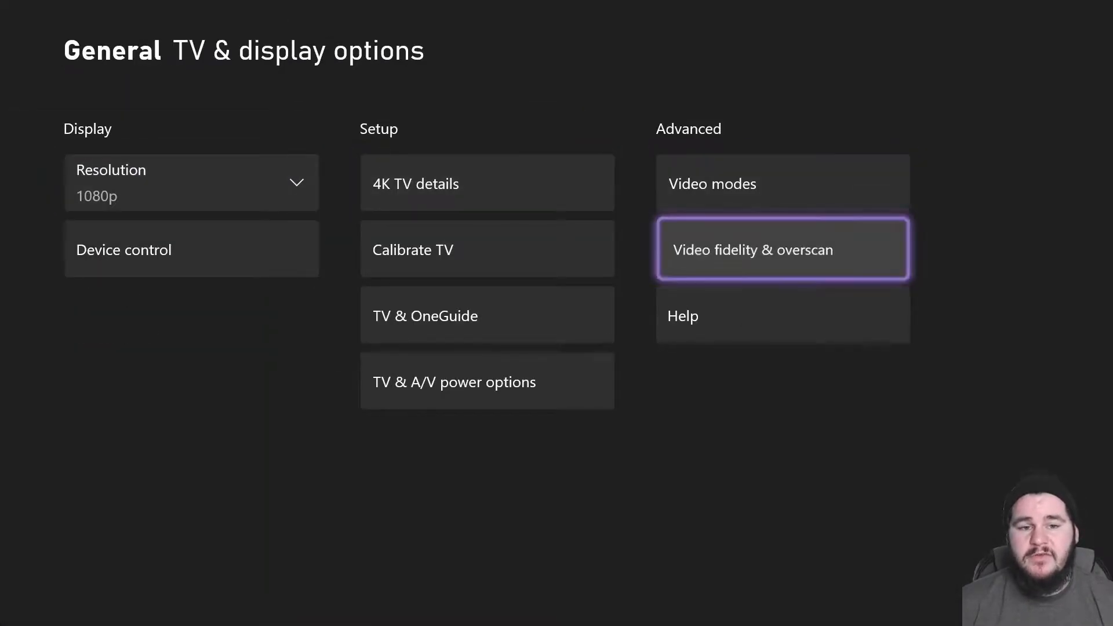
pyautogui.press('Return')
# Leave Color depth at 8-bit, keep Color space on Standard over PC RGB, and back out to General
pyautogui.press('Right')
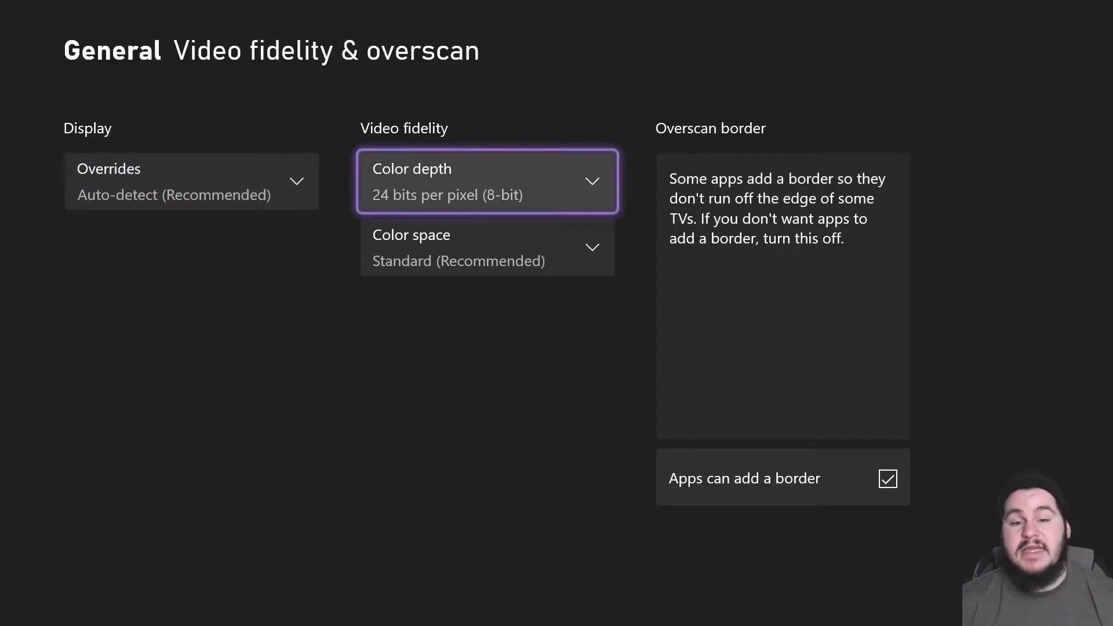
pyautogui.press('Down')
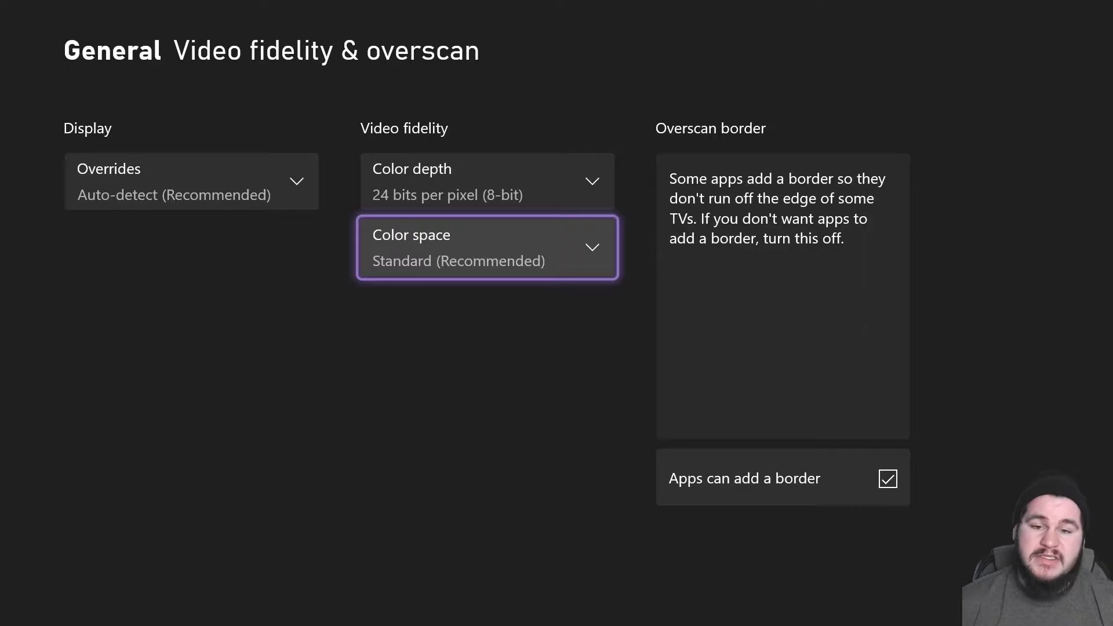
pyautogui.press('Return')
pyautogui.press('Down')
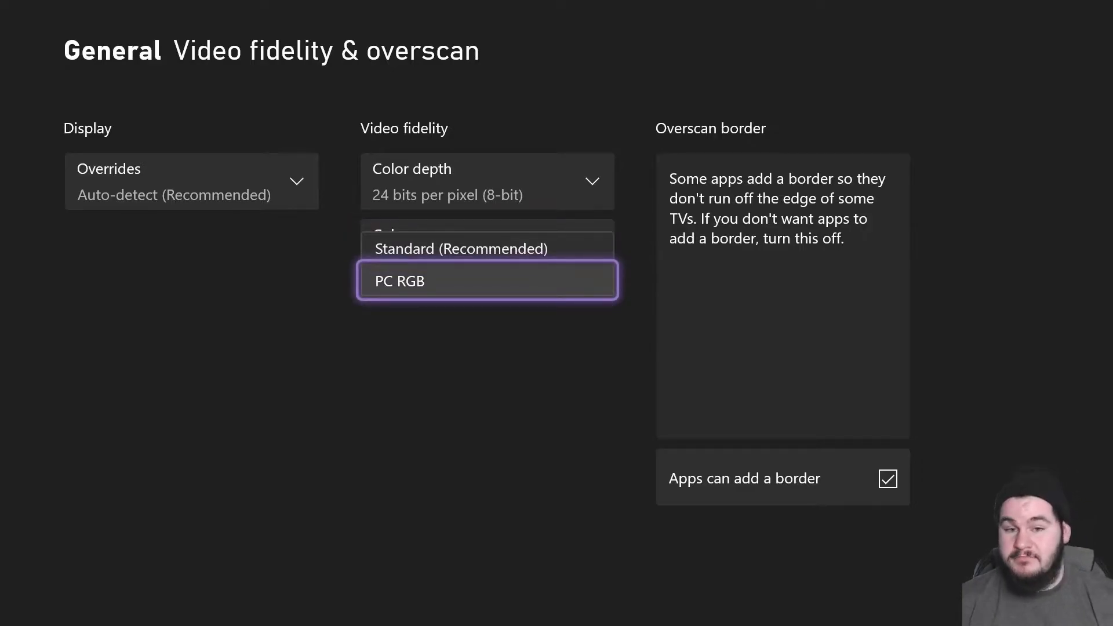
pyautogui.press('Up')
pyautogui.press('Return')
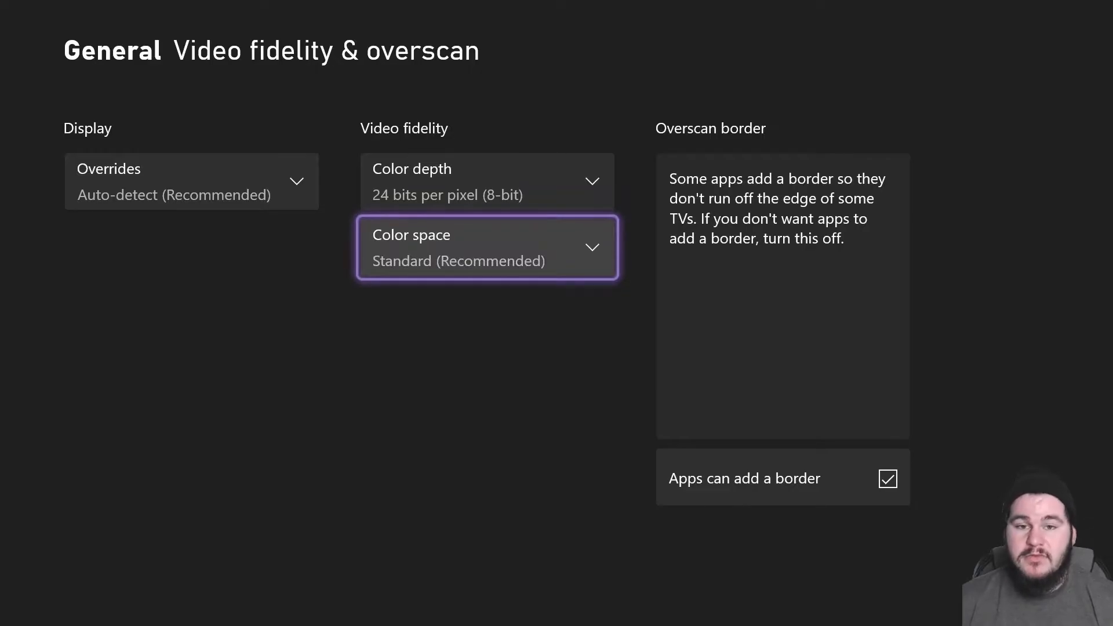
pyautogui.press('Escape')
pyautogui.press('Escape')
# Enter Power mode & startup and highlight Instant-on in the power mode choices after viewing Energy-saving
pyautogui.press('Right')
pyautogui.press('Down')
pyautogui.press('Down')
pyautogui.press('Return')
pyautogui.press('Right')
pyautogui.press('Return')
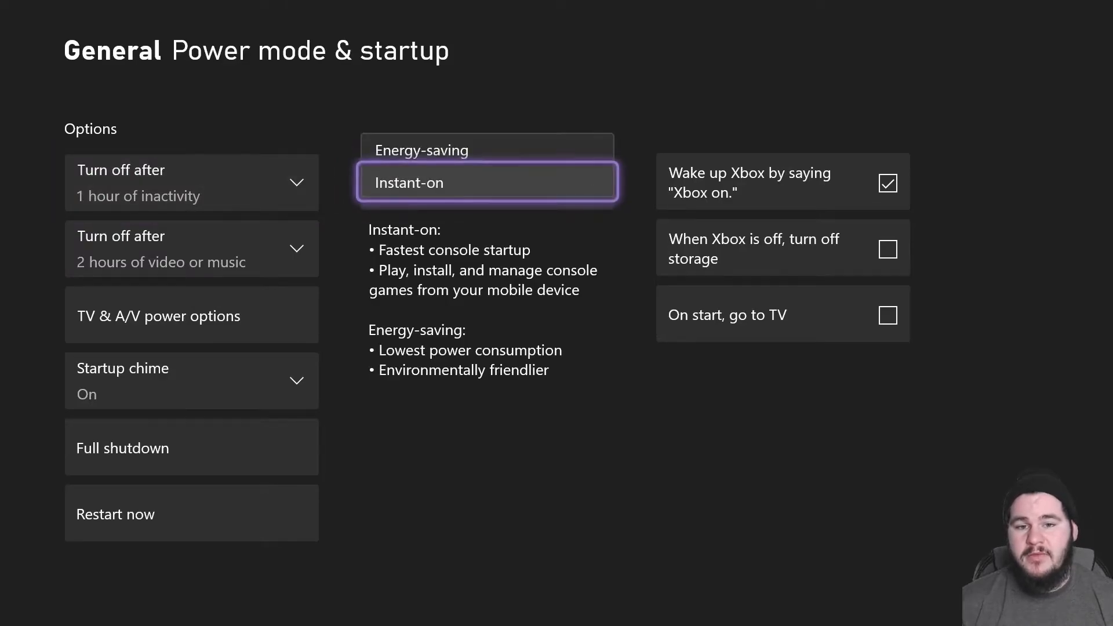
pyautogui.press('Up')
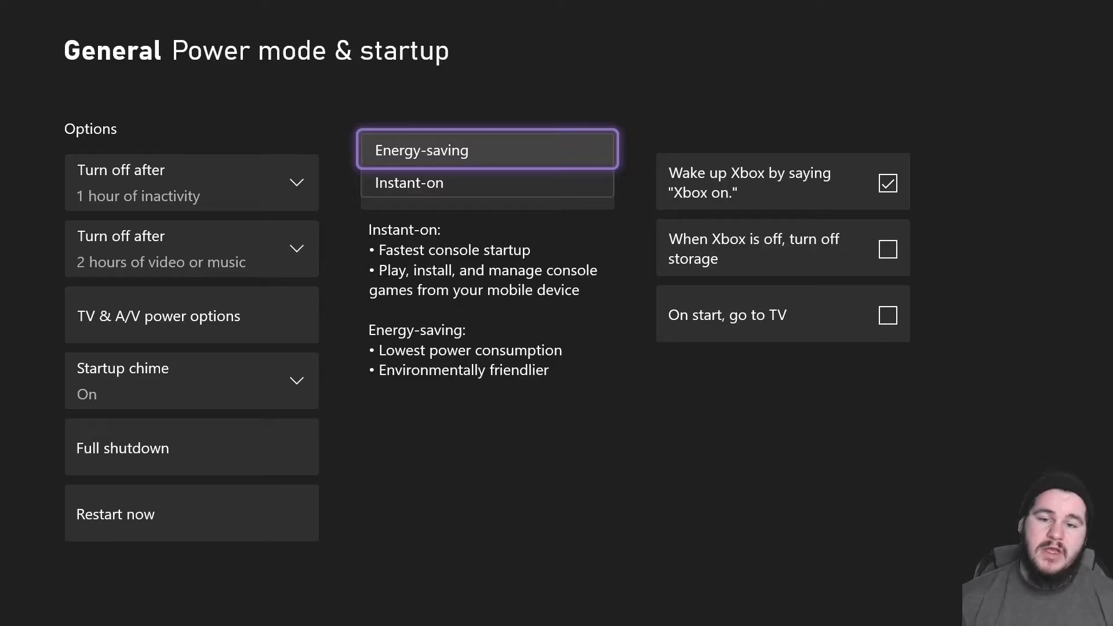
pyautogui.press('Down')
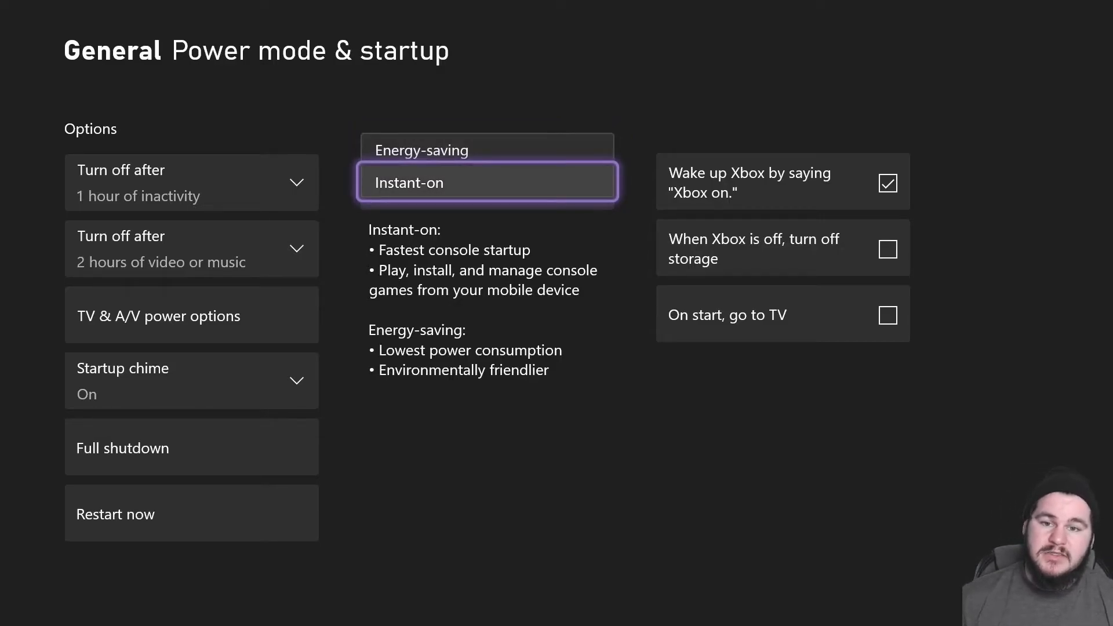